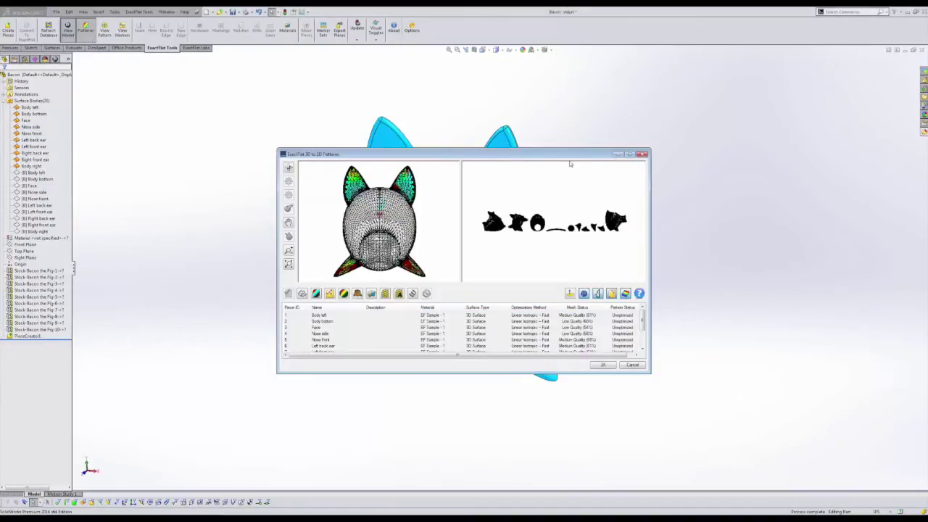
Maximize the ExactFlat 3D to 2D Flattener window showing the pig's ten pieces
click(621, 155)
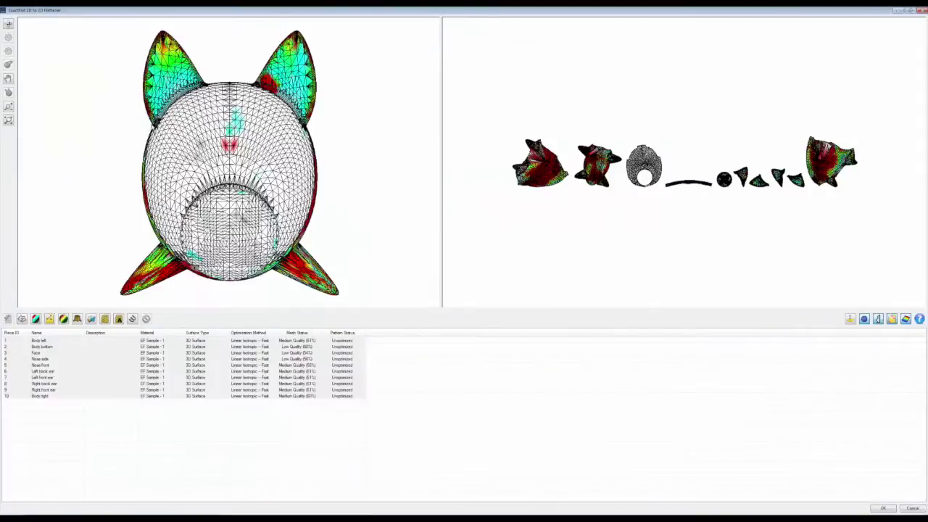
Orbit the pig to its side and enlarge the 3D and flattened viewports
click(9, 24)
mouse_move(103, 107)
mouse_down()
mouse_move(164, 109)
mouse_move(180, 137)
mouse_up()
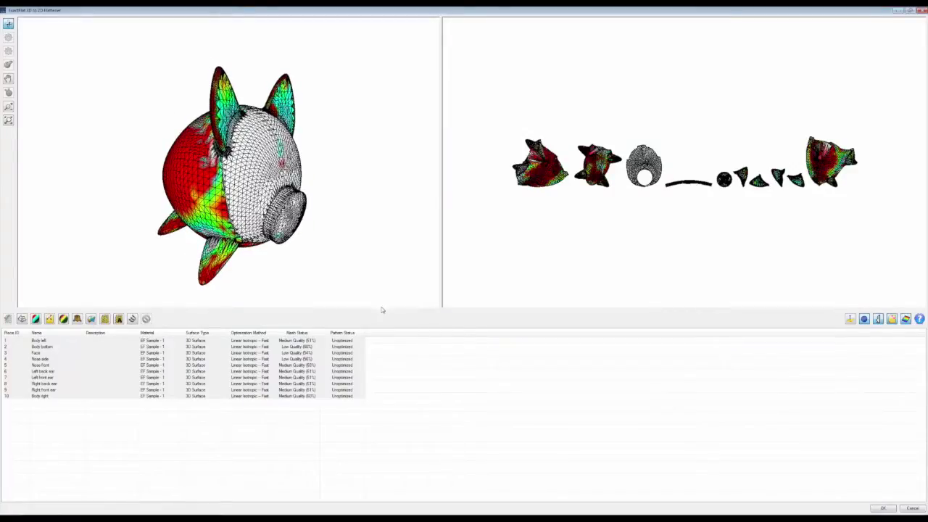
drag(380, 312, 385, 364)
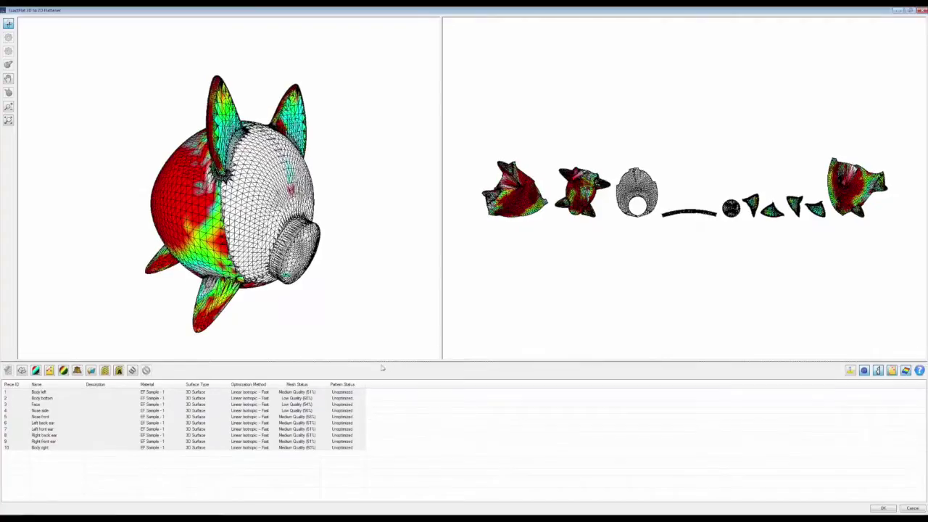
Widen the Mesh Status and Pattern Status columns of the pieces table
drag(320, 384, 392, 383)
key(ctrl+a)
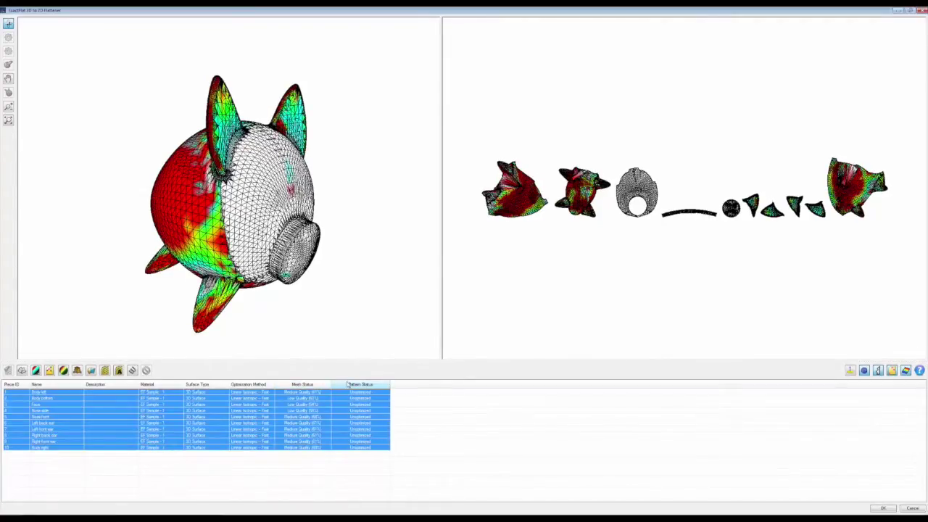
drag(332, 384, 343, 384)
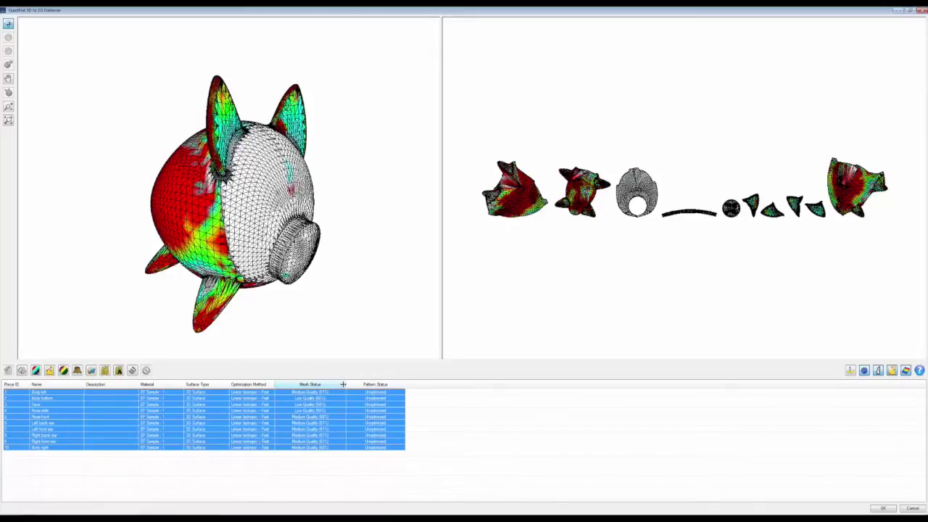
click(363, 306)
drag(407, 384, 414, 383)
key(ctrl+a)
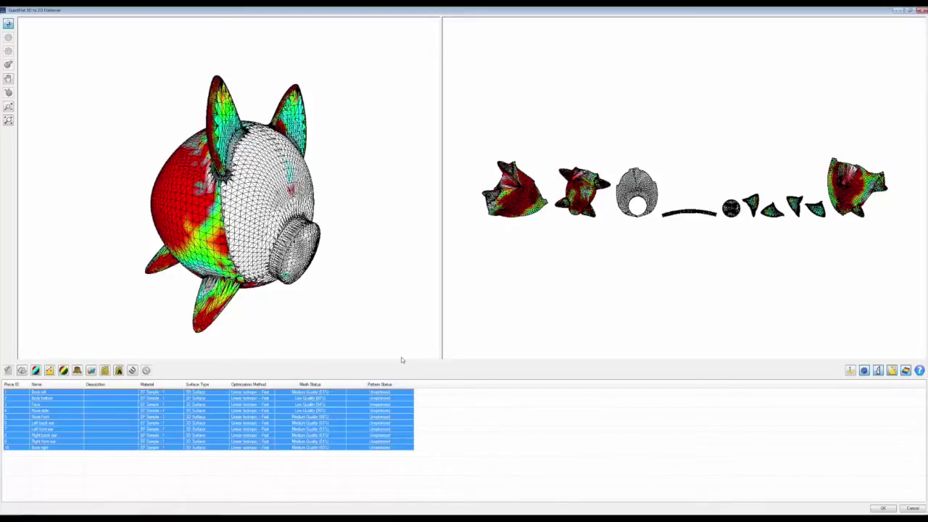
Enlarge the viewports further and start adaptive remeshing of all pig pieces
click(408, 366)
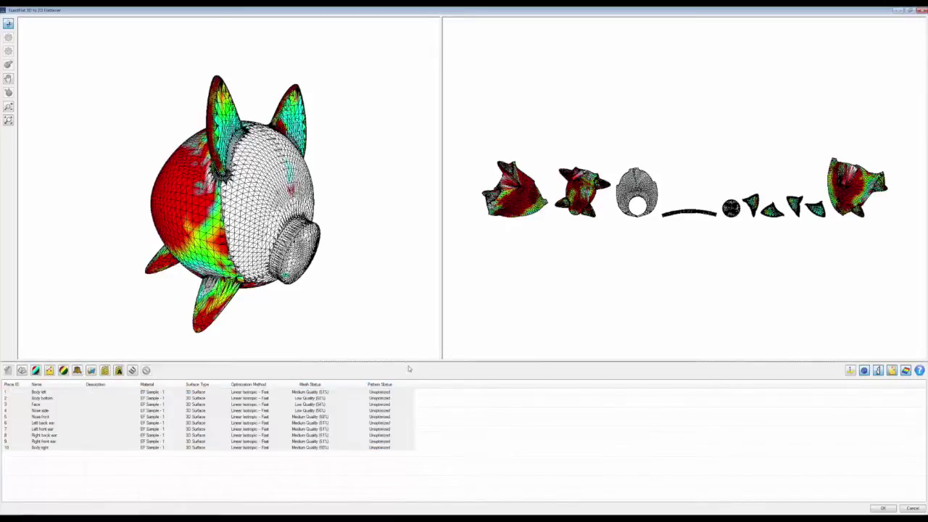
drag(408, 365, 406, 391)
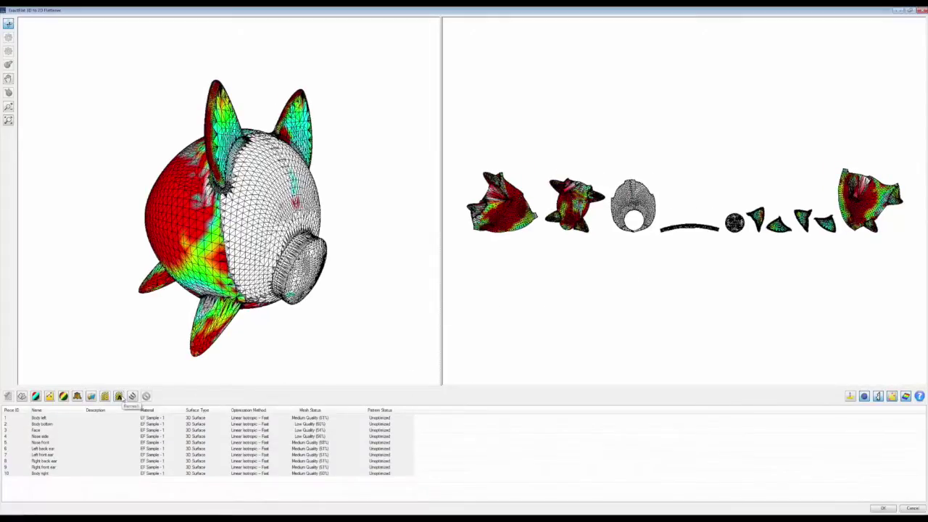
click(119, 396)
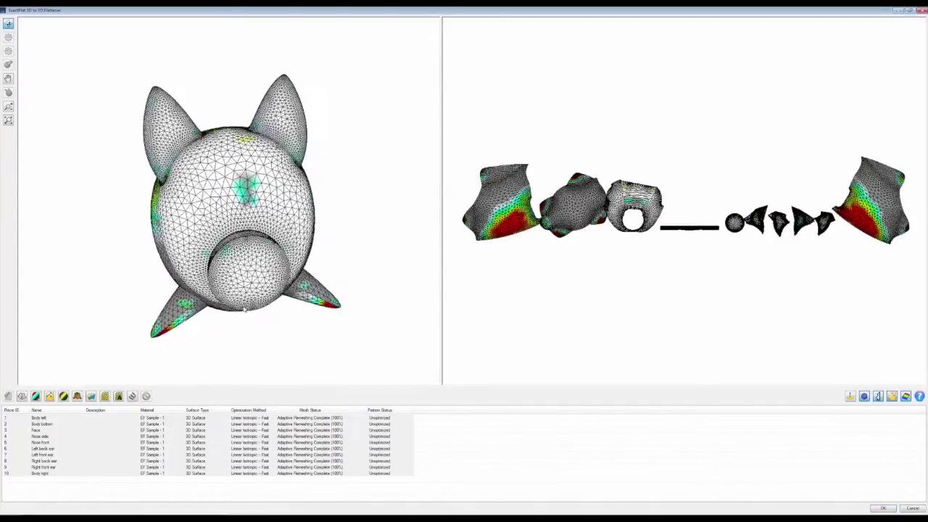
Orbit the remeshed pig to compare strain on each side, then start pattern optimization
drag(300, 312, 192, 315)
mouse_move(317, 303)
mouse_down()
mouse_move(176, 312)
mouse_move(325, 317)
mouse_move(212, 309)
mouse_move(323, 321)
mouse_move(281, 329)
mouse_up()
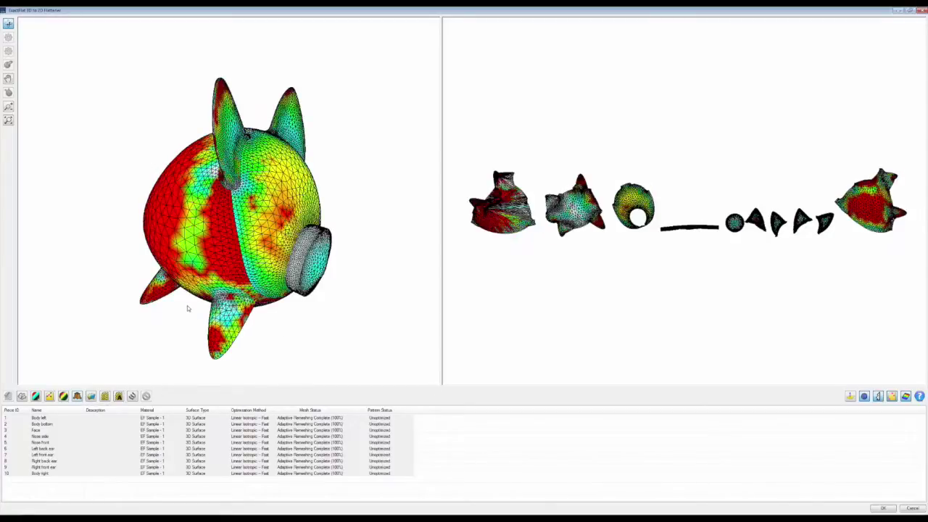
mouse_move(186, 308)
mouse_down()
mouse_move(155, 307)
mouse_move(197, 306)
mouse_move(195, 316)
mouse_up()
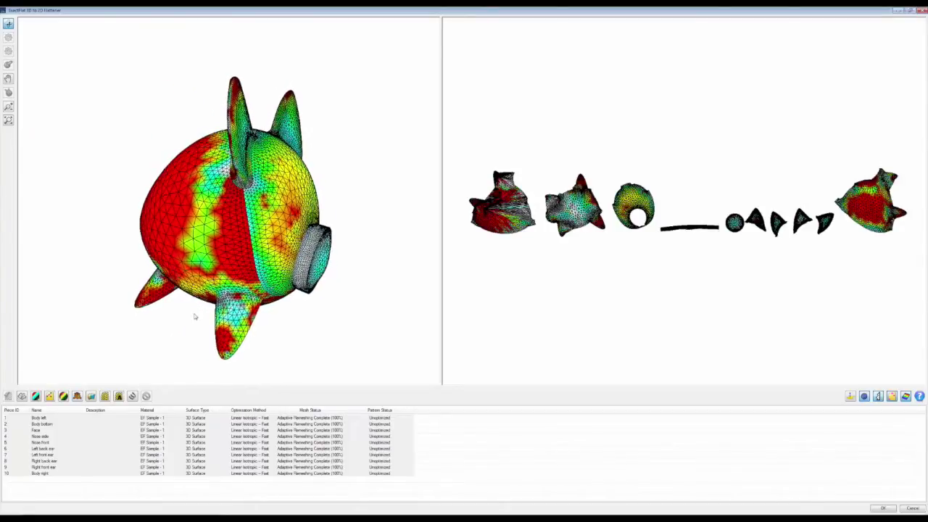
click(132, 396)
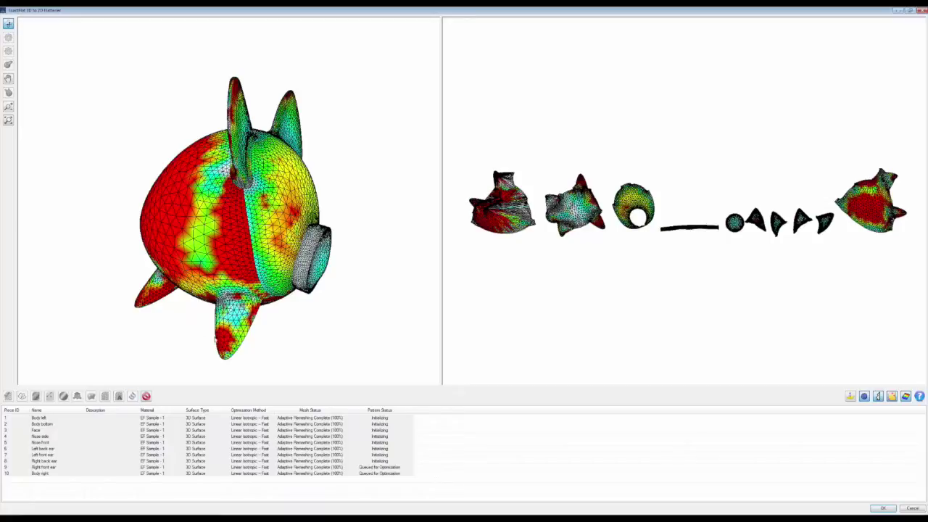
While optimization runs, orbit the pig and inspect the Body left and Body bottom pieces
drag(257, 341, 269, 336)
mouse_move(204, 336)
mouse_down()
mouse_move(186, 337)
mouse_move(240, 333)
mouse_move(179, 338)
mouse_move(264, 337)
mouse_move(111, 322)
mouse_move(133, 326)
mouse_move(143, 341)
mouse_up()
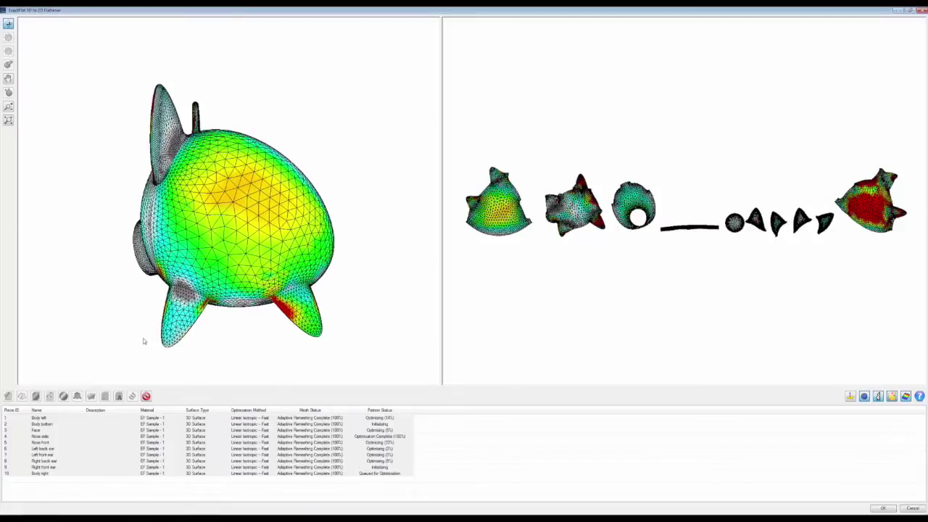
click(266, 419)
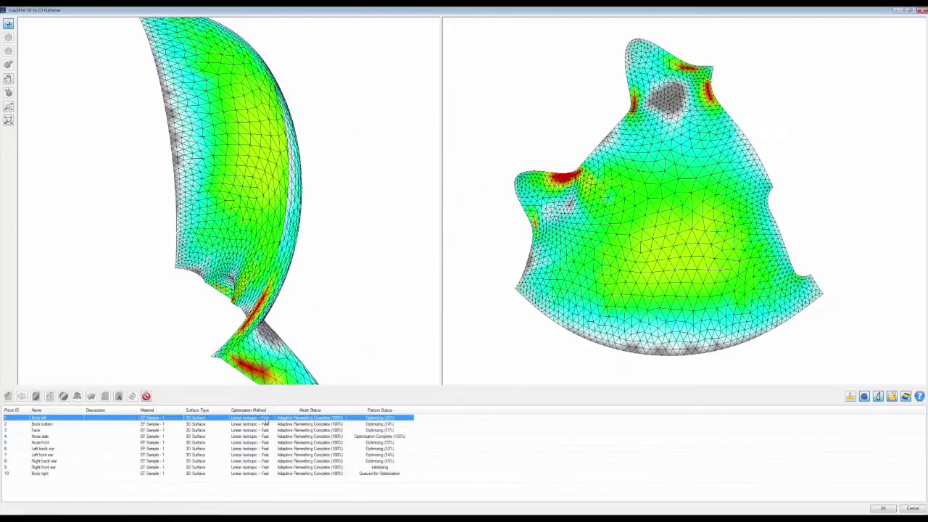
drag(260, 303, 280, 177)
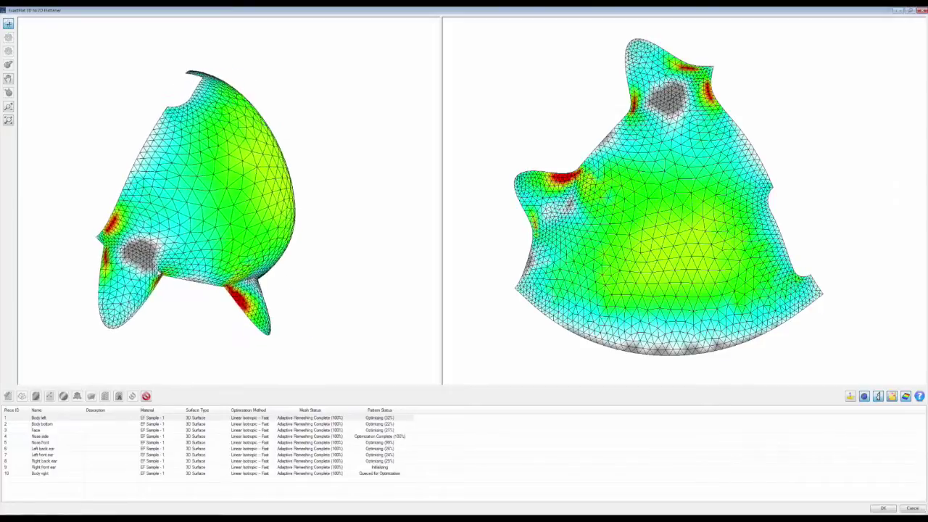
drag(151, 285, 147, 287)
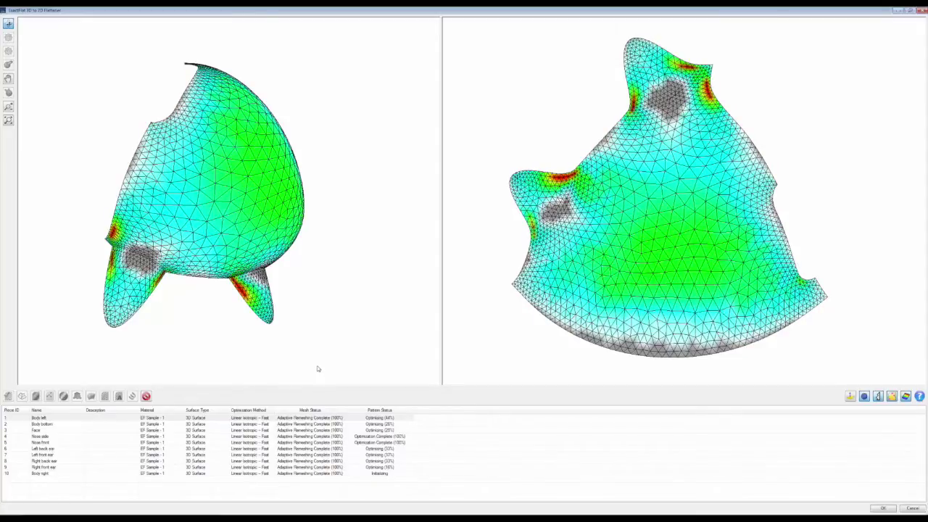
click(349, 424)
mouse_move(320, 335)
mouse_down()
mouse_move(314, 231)
mouse_move(364, 253)
mouse_up()
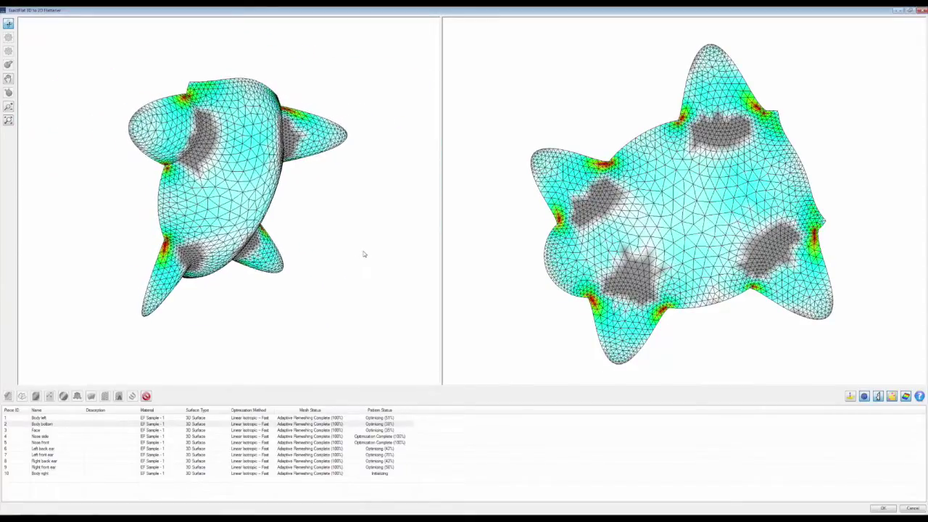
Inspect the Face, Nose side and Nose front meshes beside their flat patterns
click(355, 431)
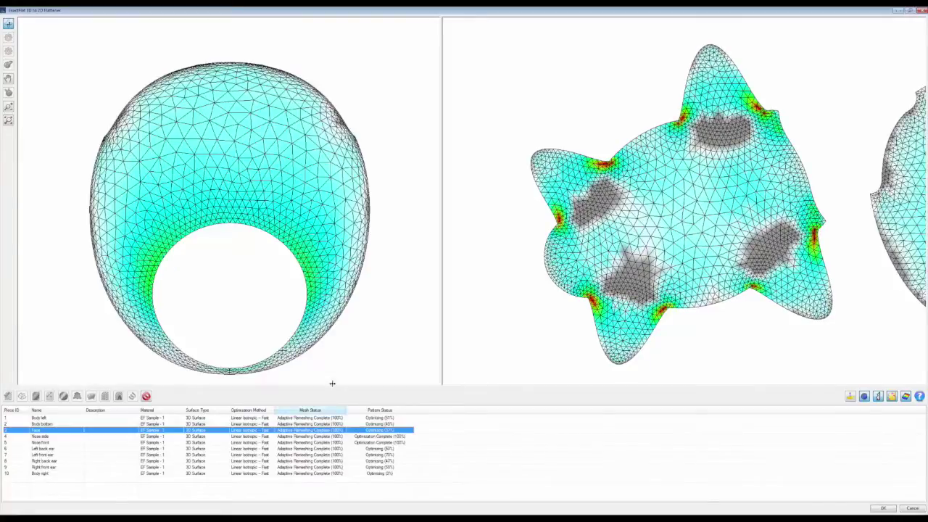
mouse_move(302, 326)
mouse_down()
mouse_move(347, 325)
mouse_move(332, 306)
mouse_up()
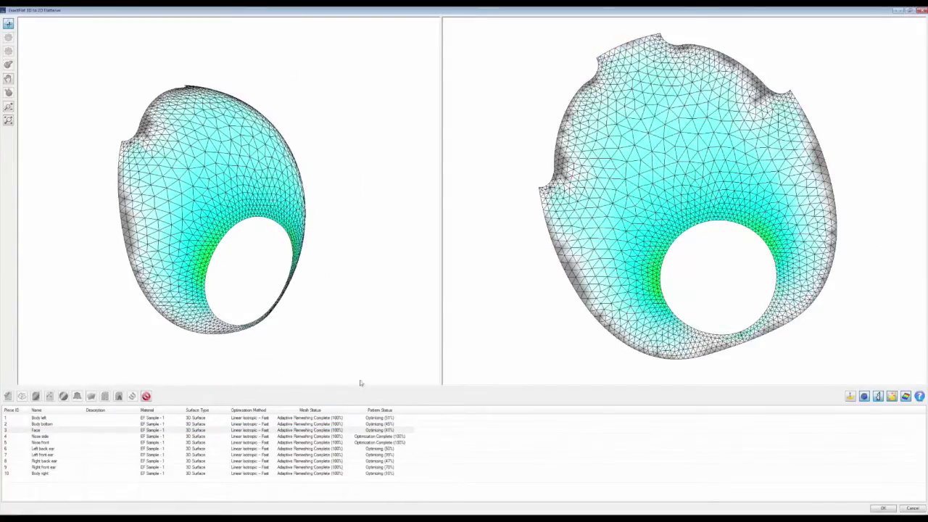
click(368, 438)
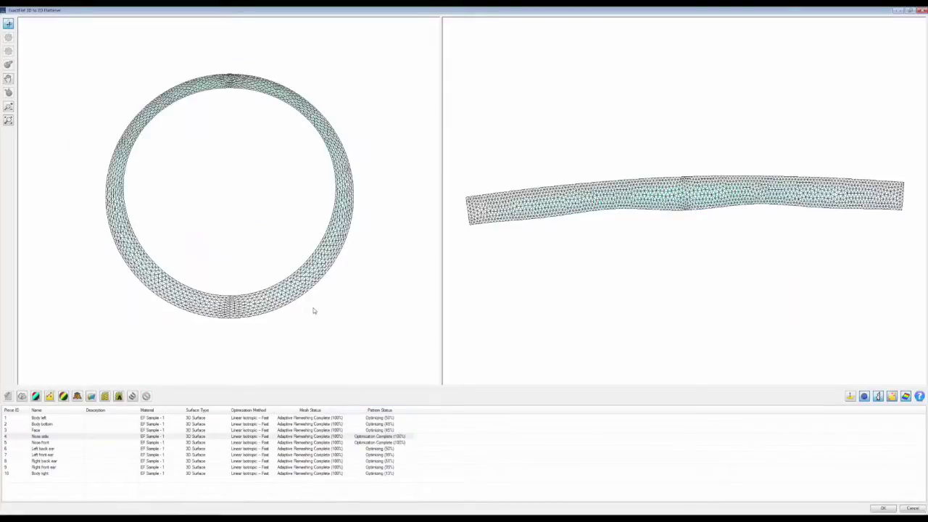
drag(313, 315, 371, 348)
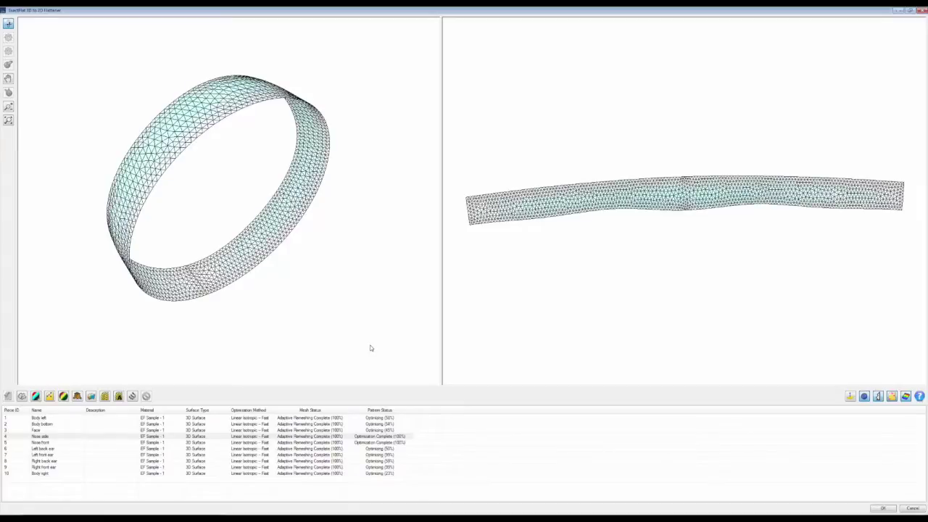
click(370, 443)
mouse_move(303, 273)
mouse_down()
mouse_move(367, 269)
mouse_move(332, 269)
mouse_move(338, 293)
mouse_up()
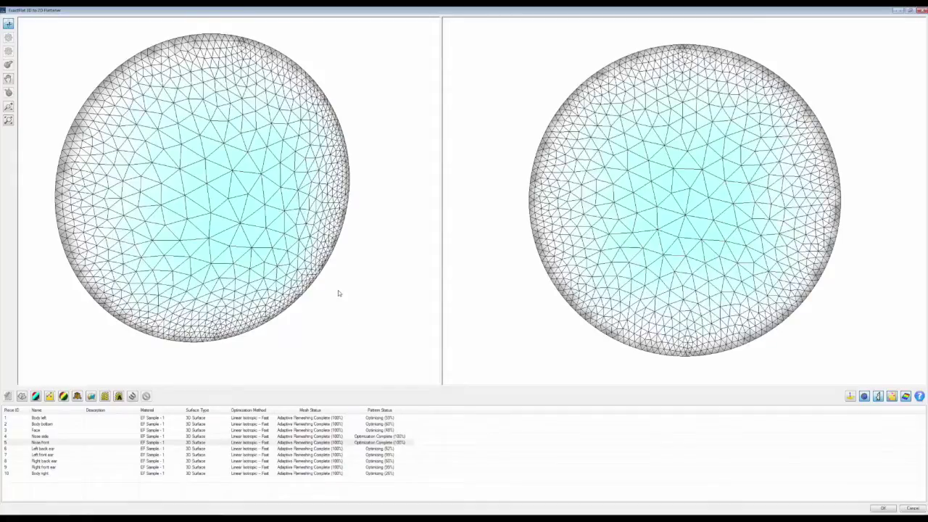
Inspect the three ear pieces, then show and rotate the whole pig with all patterns
click(377, 448)
mouse_move(292, 269)
mouse_down()
mouse_move(340, 273)
mouse_move(244, 258)
mouse_move(261, 287)
mouse_up()
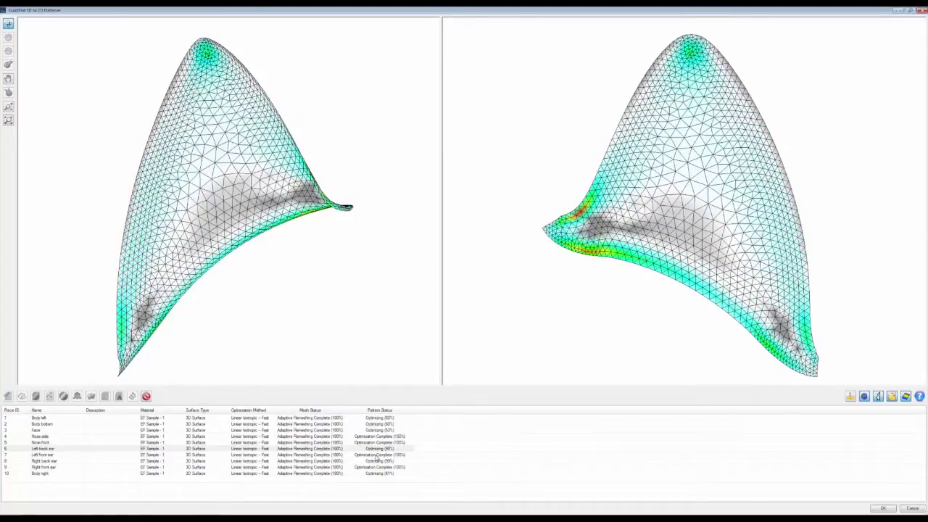
click(377, 455)
mouse_move(298, 273)
mouse_down()
mouse_move(318, 273)
mouse_move(259, 264)
mouse_move(265, 279)
mouse_up()
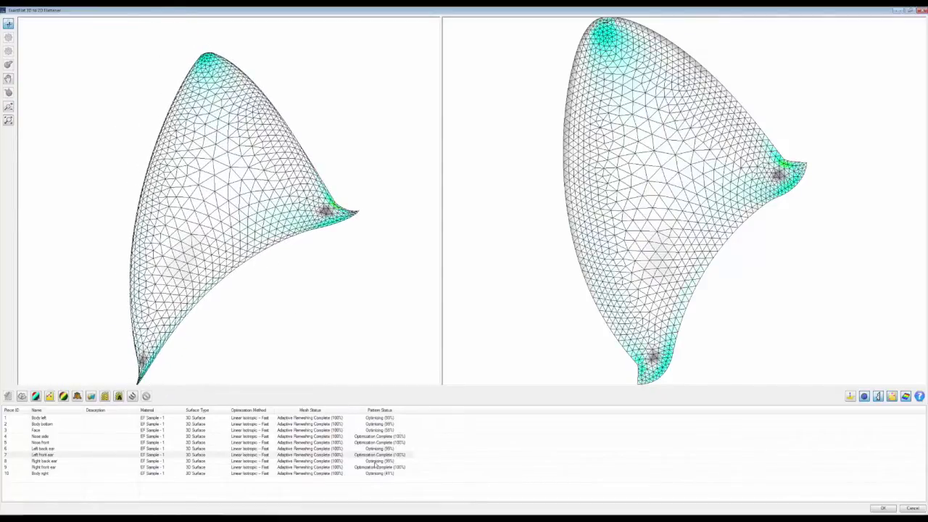
click(374, 462)
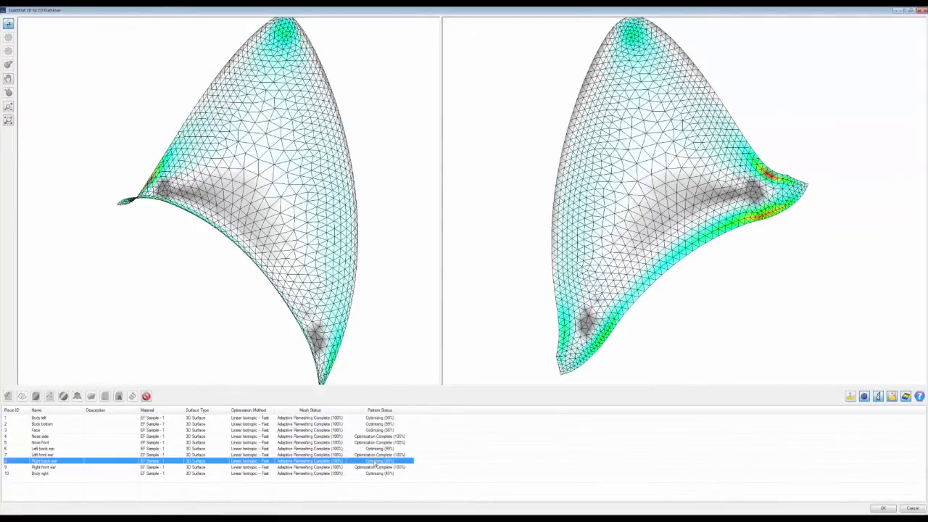
key(ctrl+a)
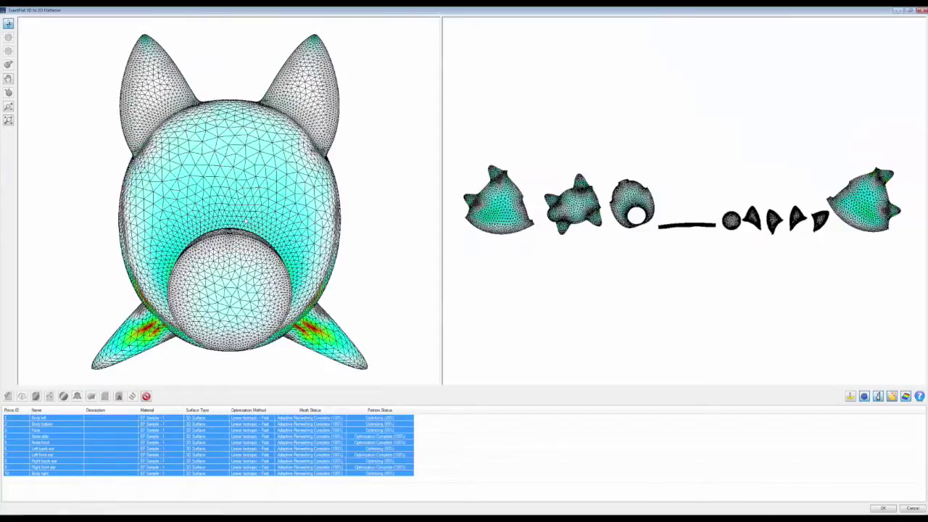
mouse_move(247, 221)
mouse_down()
mouse_move(362, 289)
mouse_move(357, 264)
mouse_move(341, 261)
mouse_move(387, 244)
mouse_move(348, 294)
mouse_up()
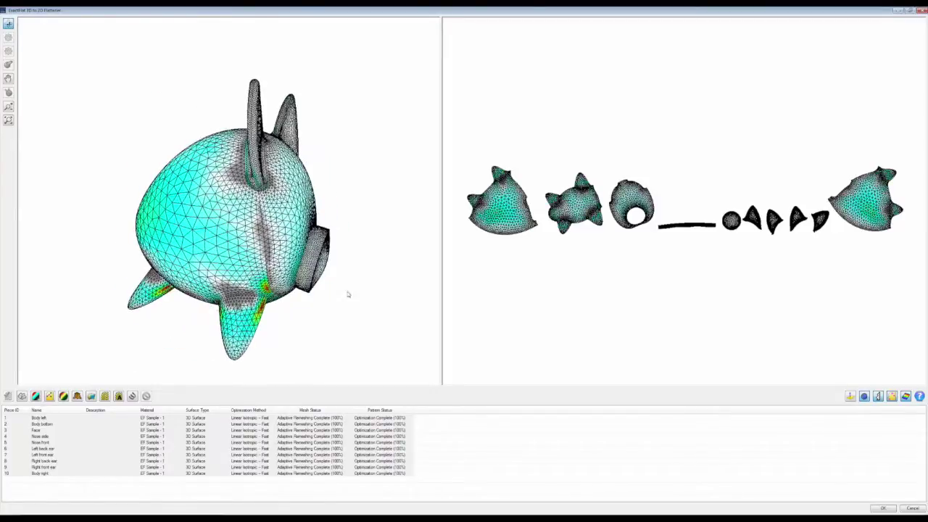
Check the optimized Body left, Body bottom, Face, nose and left ear patterns one by one
click(312, 420)
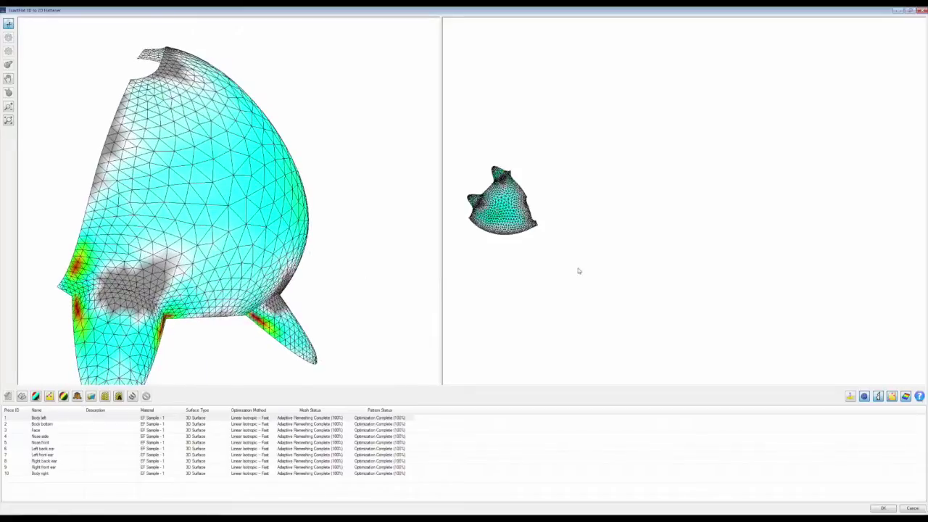
click(359, 424)
click(323, 344)
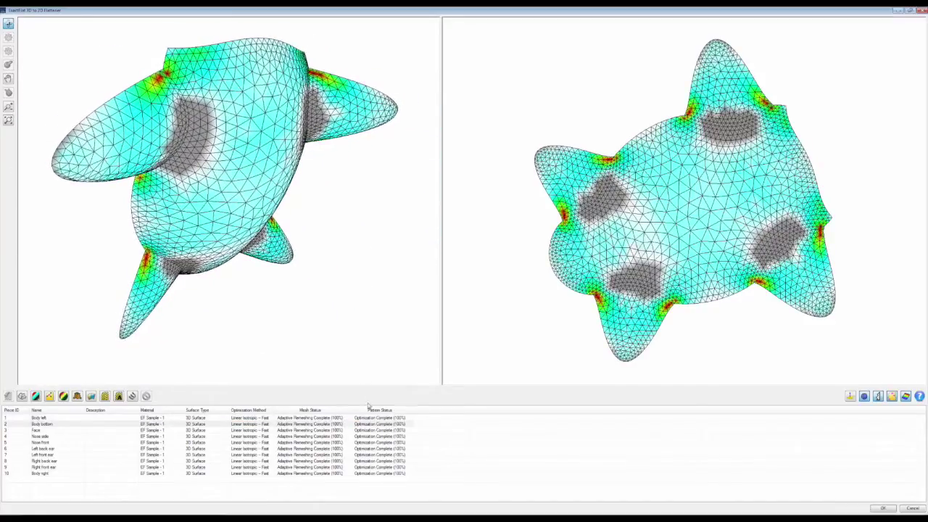
click(374, 430)
click(310, 308)
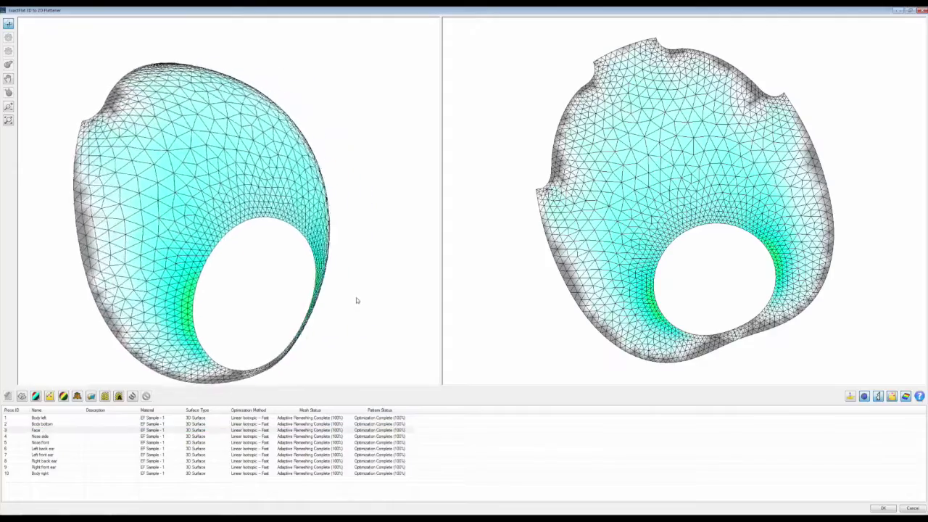
click(362, 437)
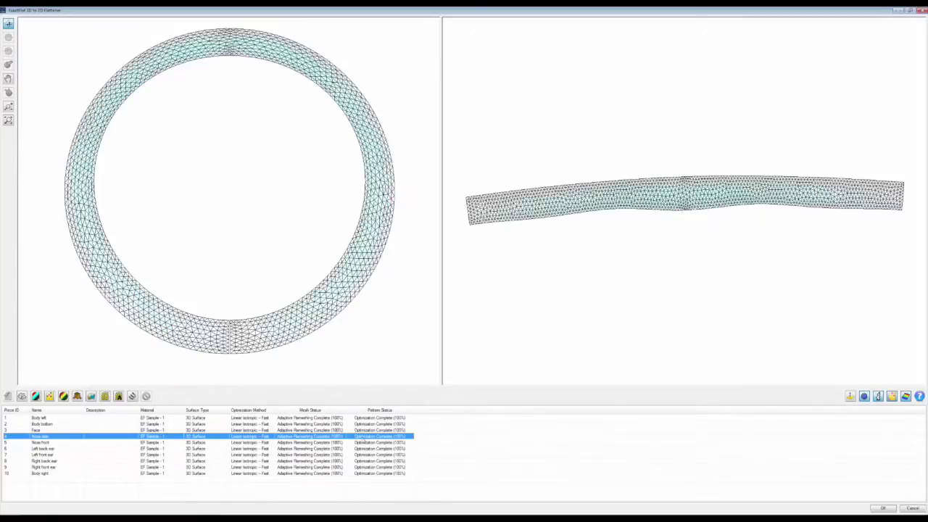
click(314, 443)
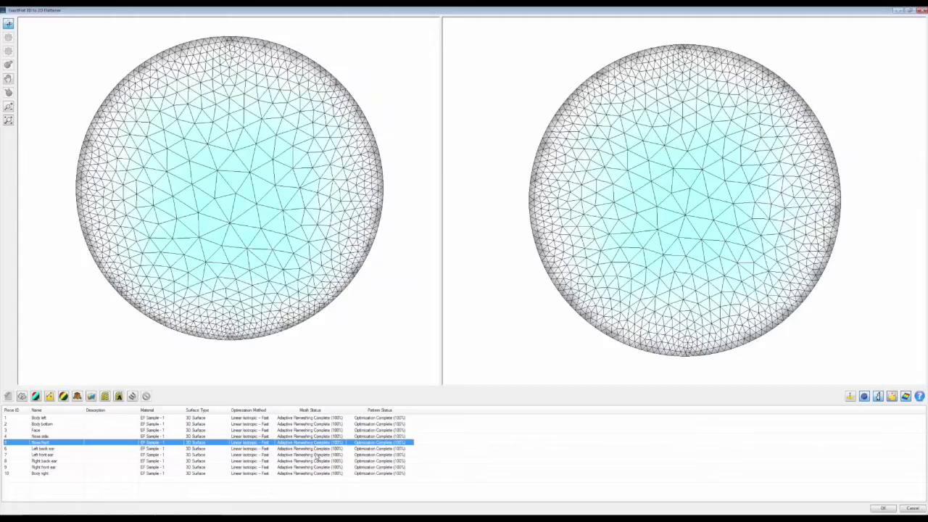
click(318, 449)
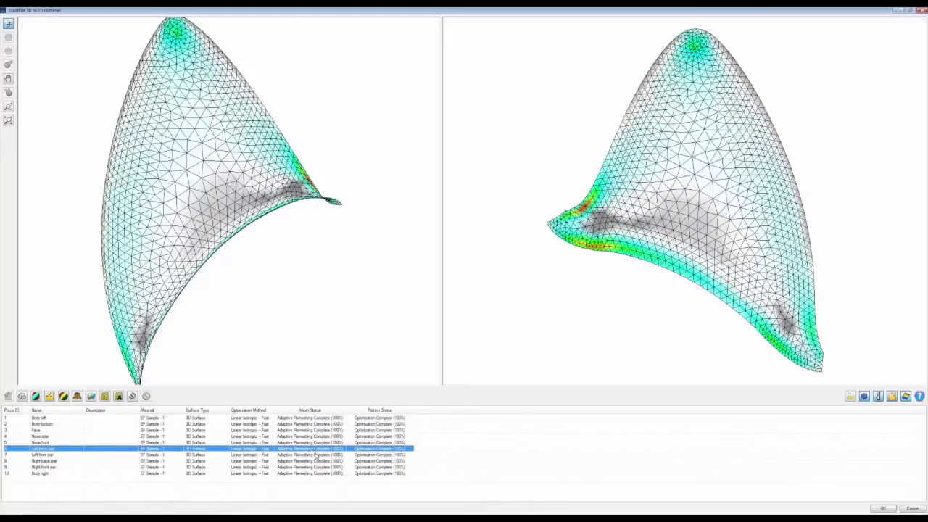
click(317, 455)
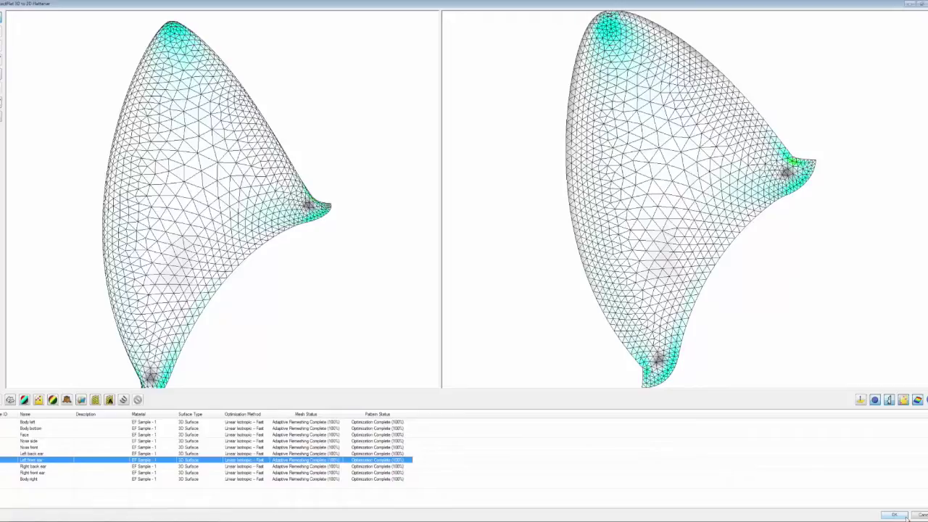
Accept the flattening results, move the rebuild notice aside, and run Update Pattern
click(899, 516)
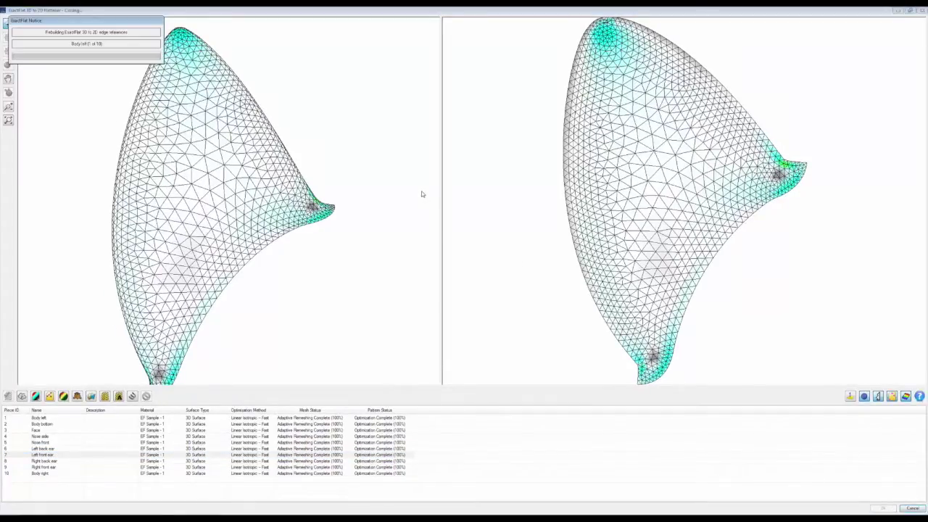
drag(125, 21, 466, 284)
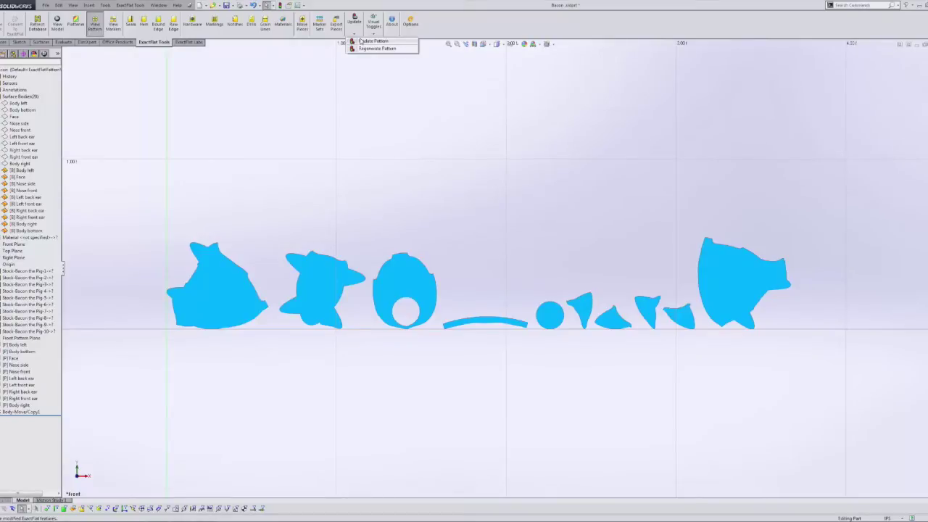
click(360, 42)
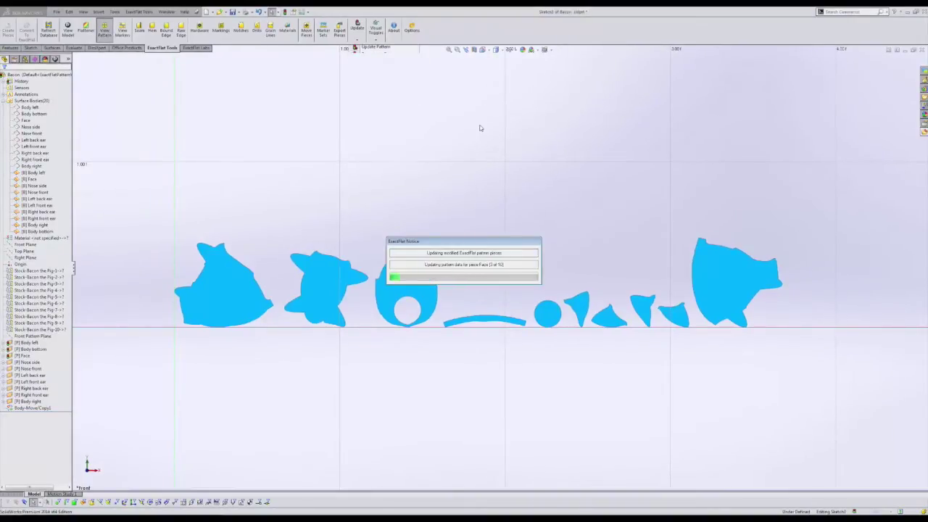